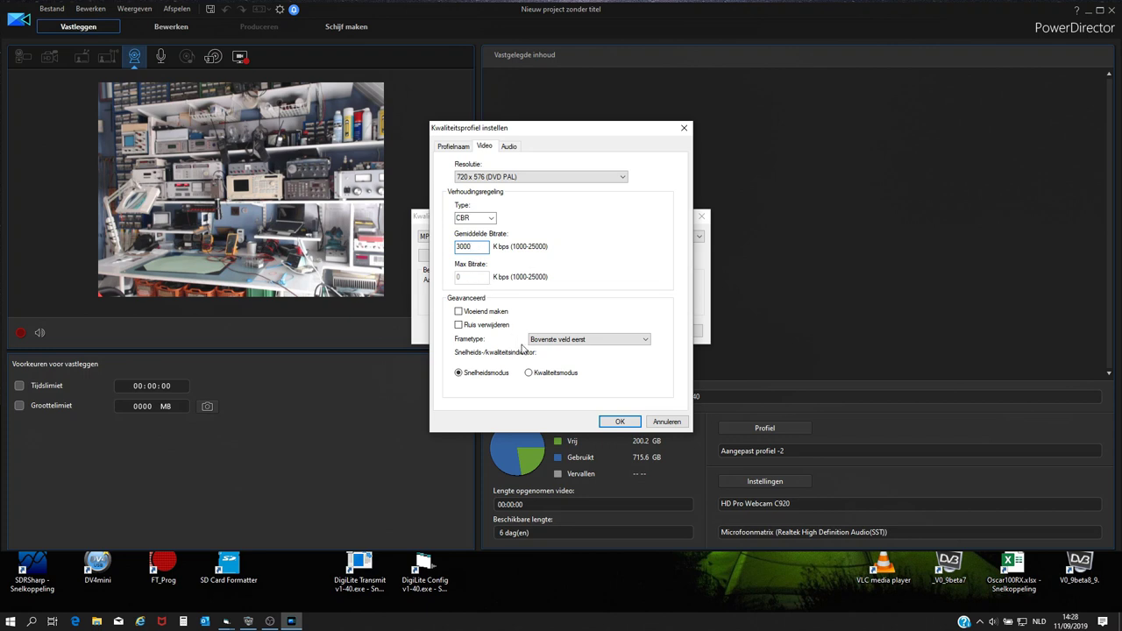
# Step: Accept the custom MPEG-2 quality profile after reviewing its audio, video and property settings, and start recording the webcam
pyautogui.click(509, 148)
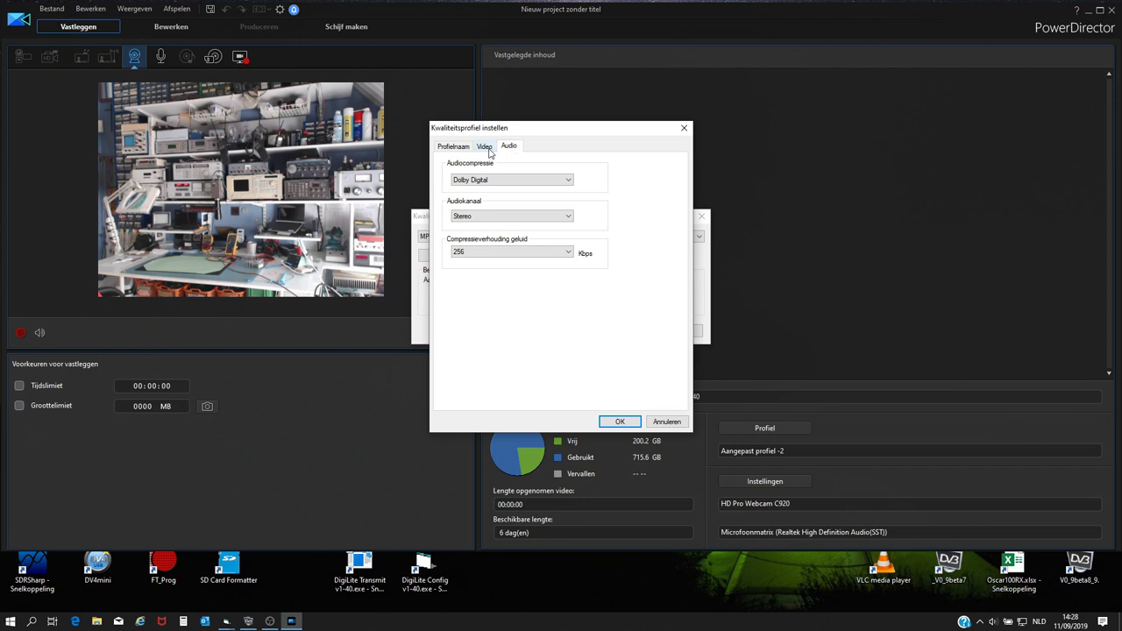
pyautogui.click(486, 147)
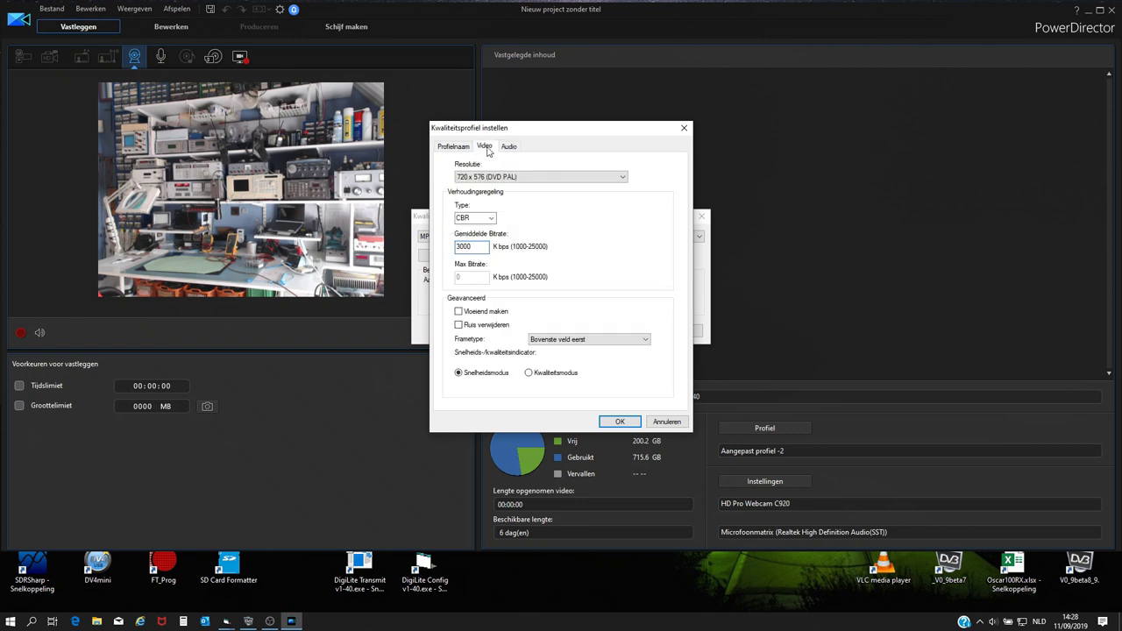
pyautogui.click(463, 149)
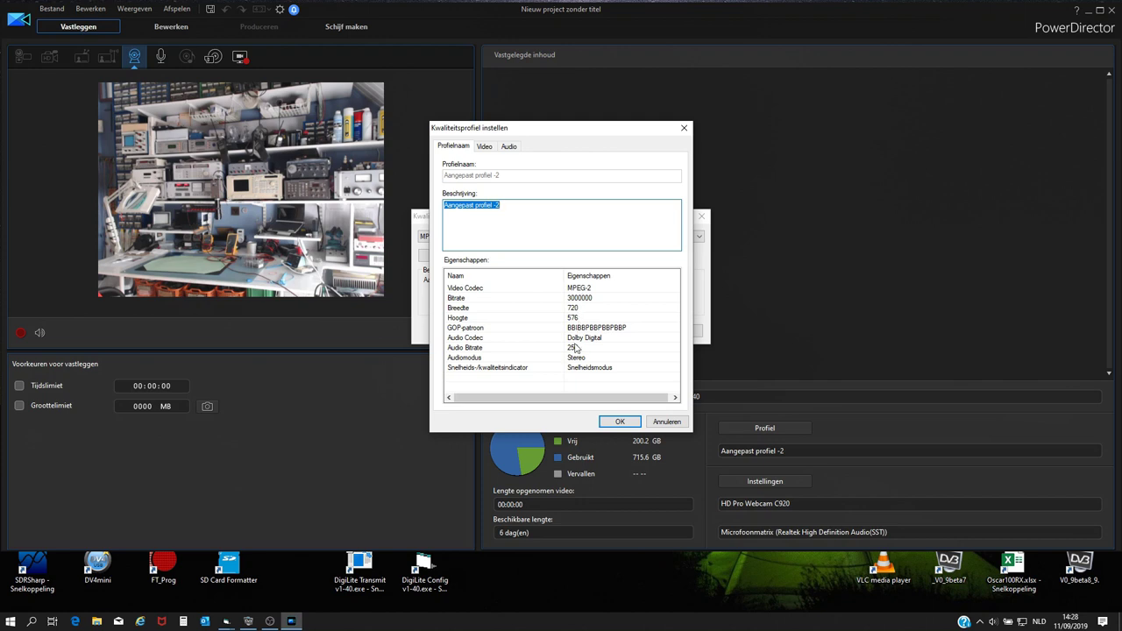
pyautogui.click(619, 422)
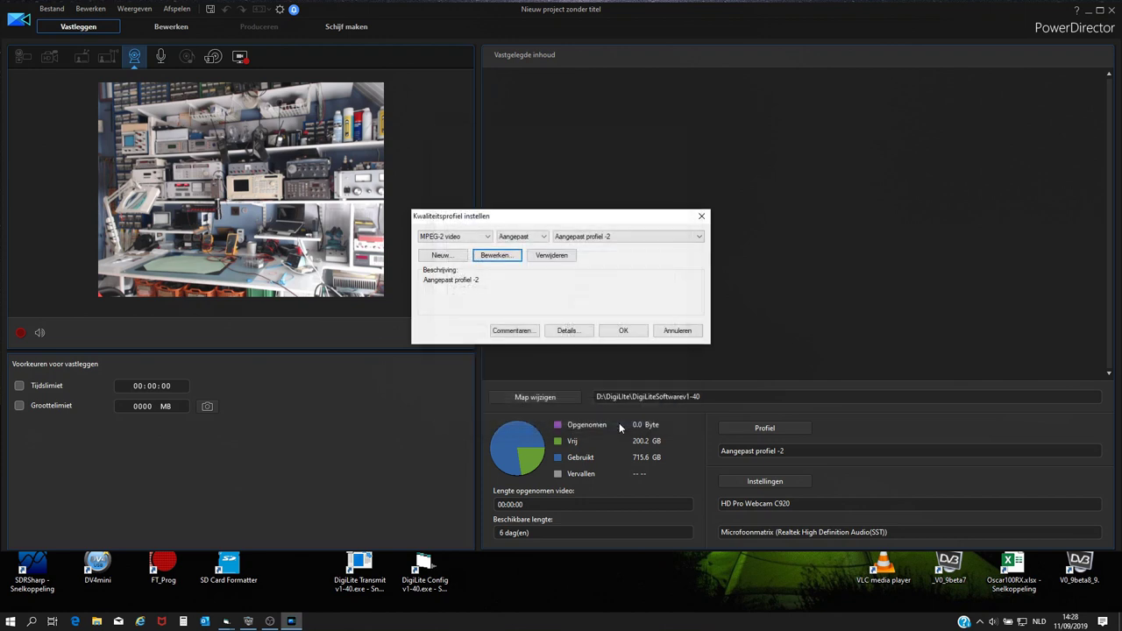
pyautogui.click(623, 333)
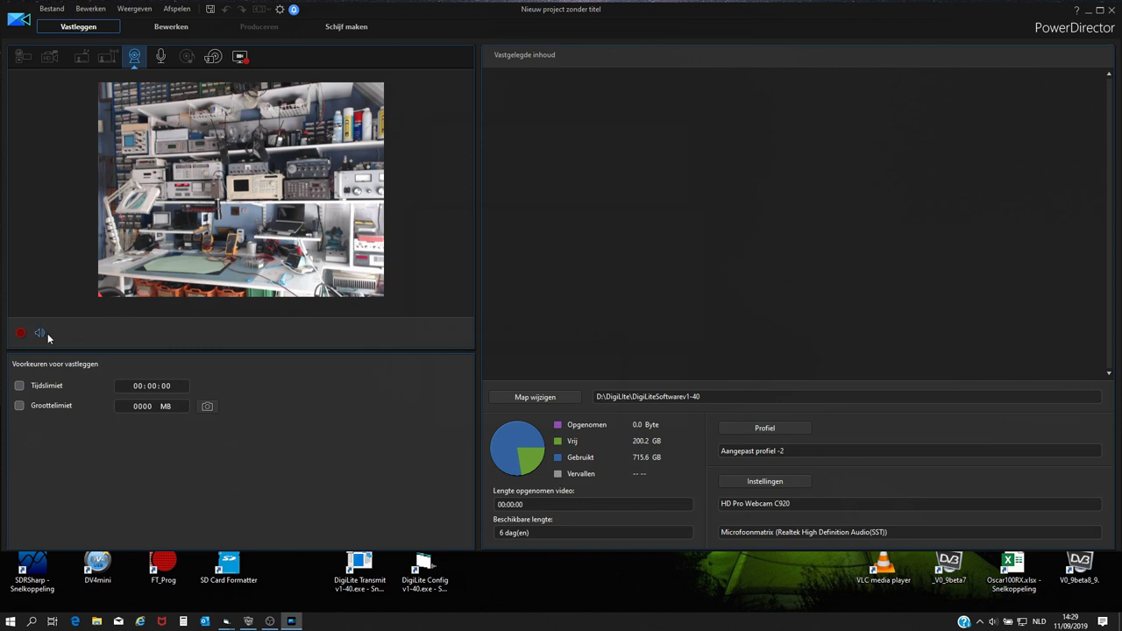
pyautogui.click(22, 335)
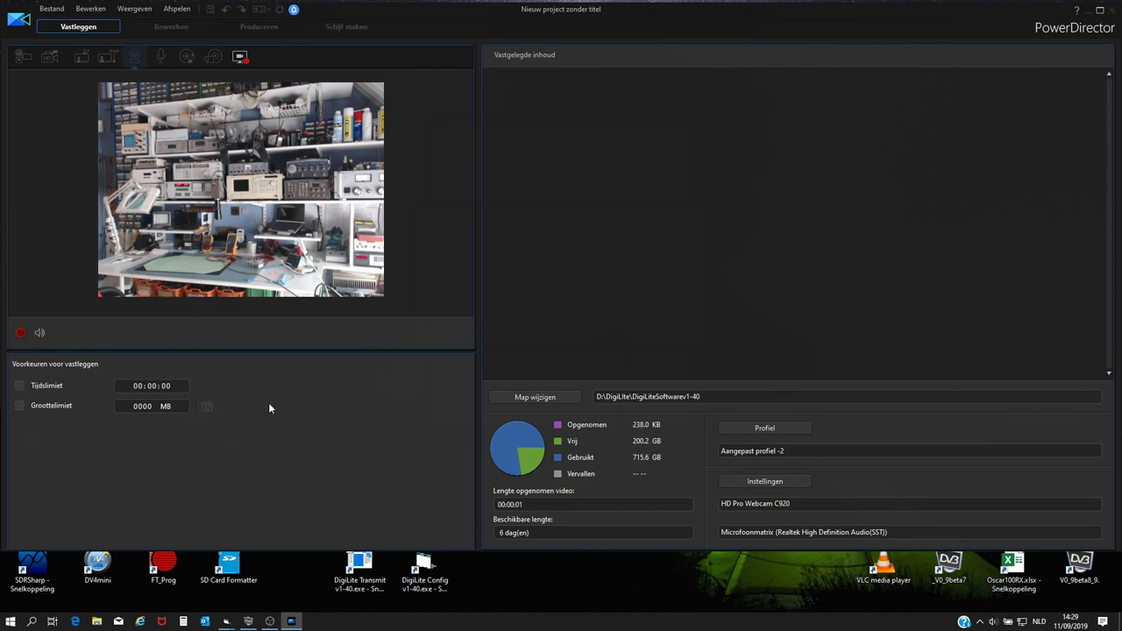
# Step: Open DigiLite Config, select a symbol rate of 3000, save the configuration and minimize its window
pyautogui.doubleClick(424, 567)
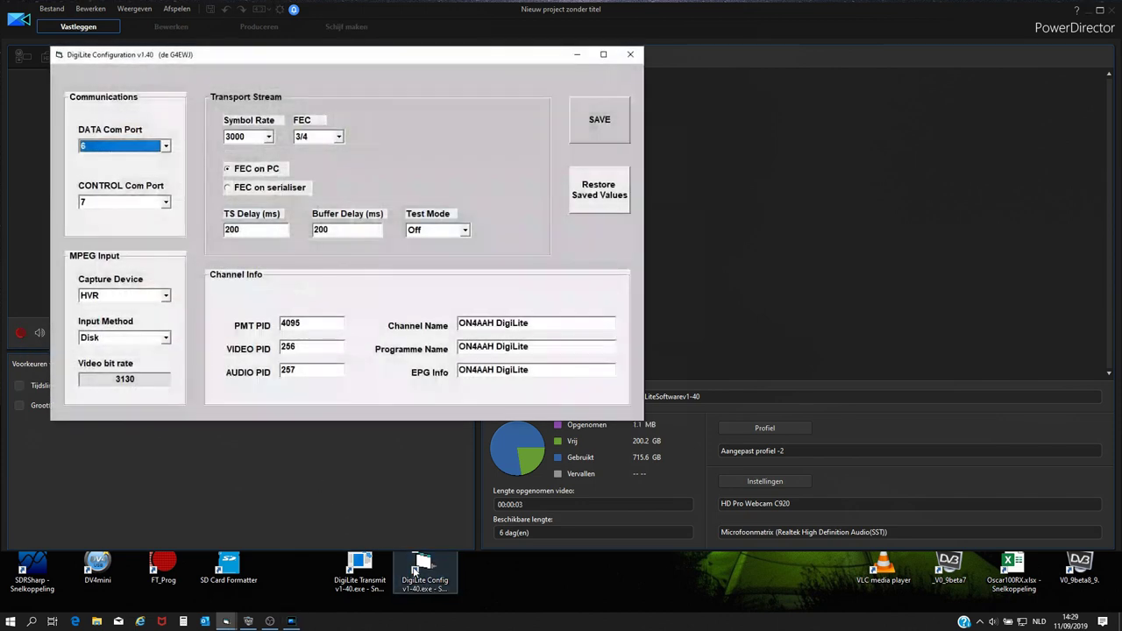
pyautogui.click(266, 140)
pyautogui.click(251, 164)
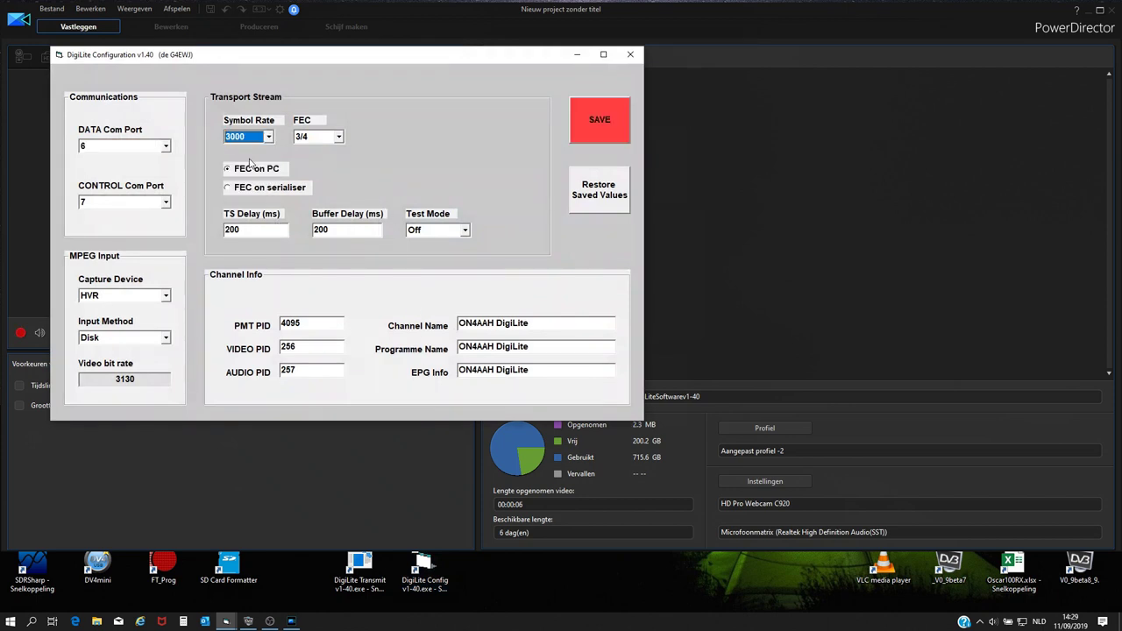
pyautogui.click(596, 122)
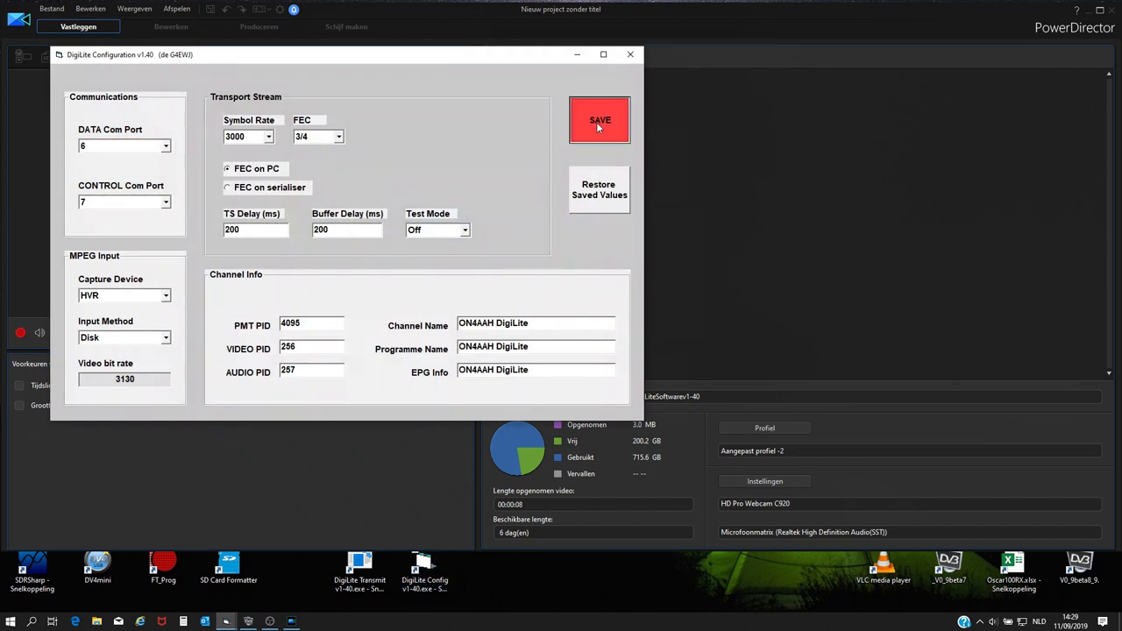
pyautogui.click(578, 56)
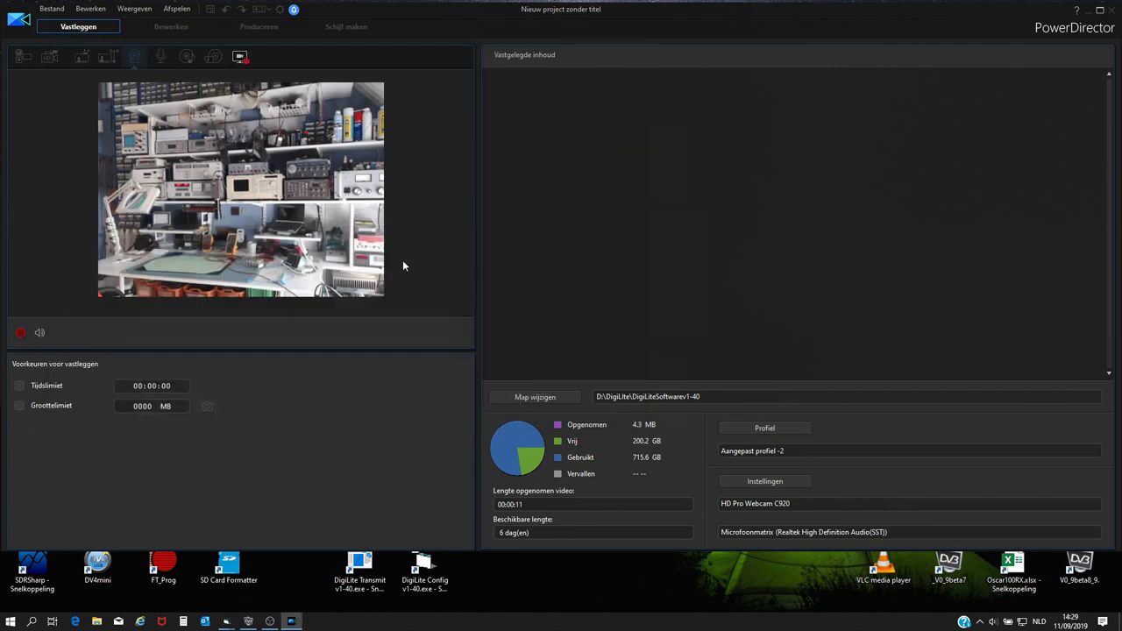
# Step: Launch DigiLite Transmit, quit it and launch it again to stream the running capture
pyautogui.doubleClick(360, 574)
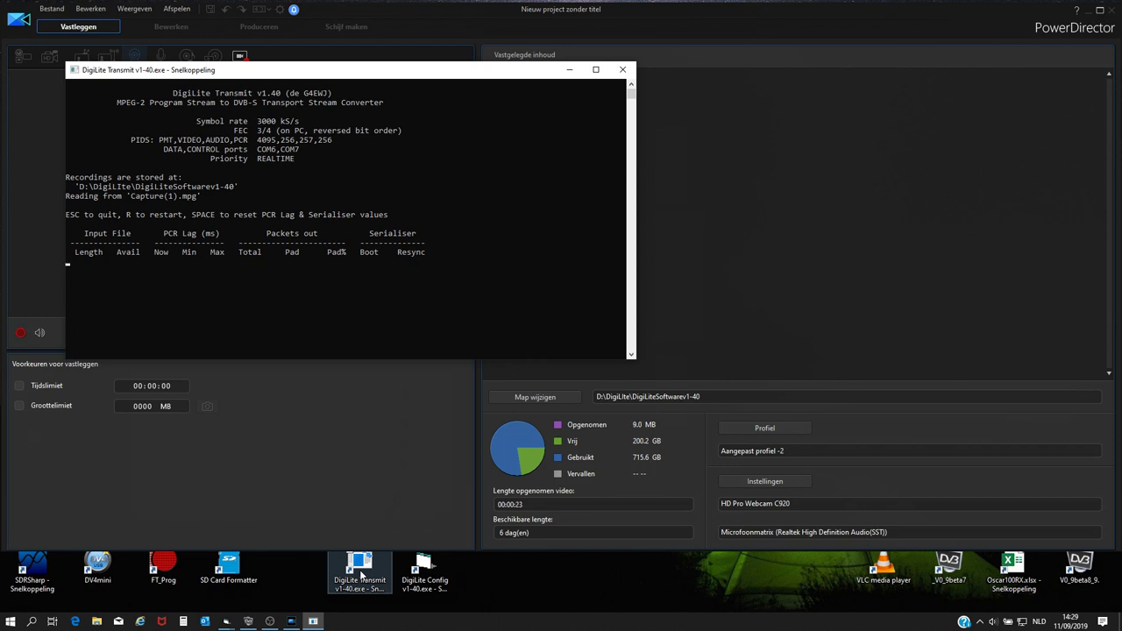
pyautogui.press('Escape')
pyautogui.doubleClick(360, 574)
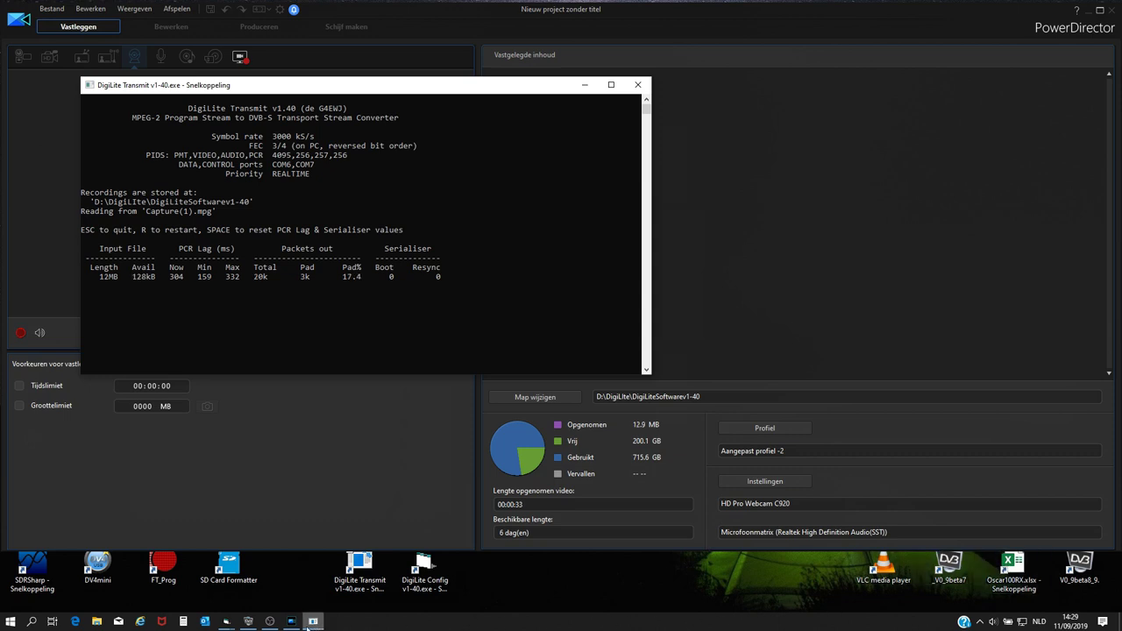
# Step: Bring up the MiniTioune receiver and move the DigiLite Transmit window aside so that both can be seen
pyautogui.click(249, 624)
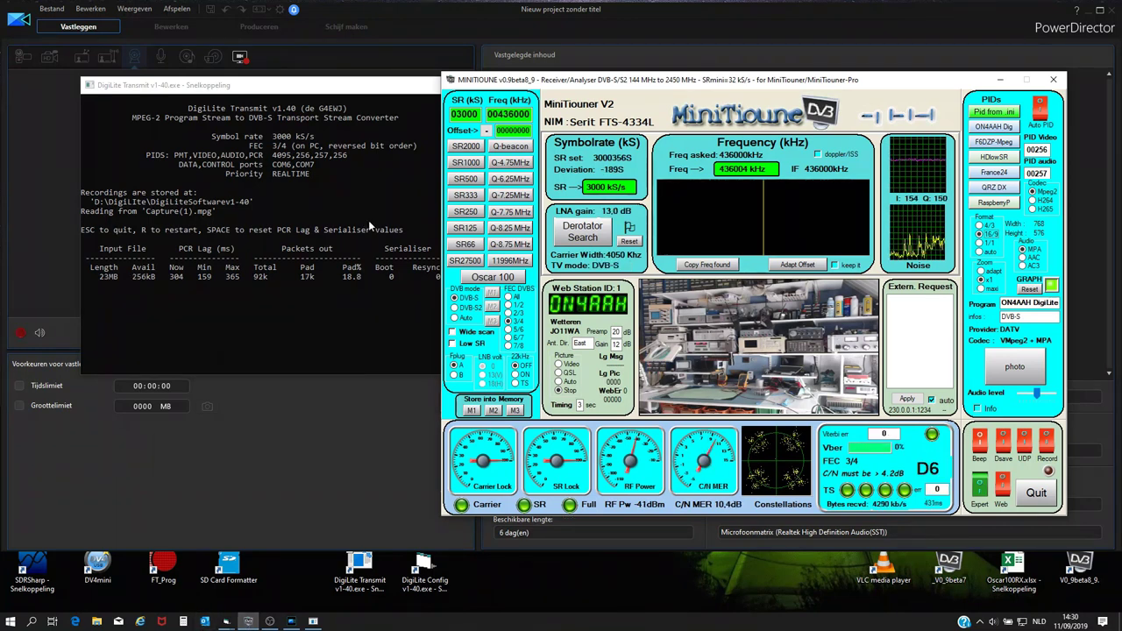
pyautogui.moveTo(373, 89); pyautogui.dragTo(314, 81)
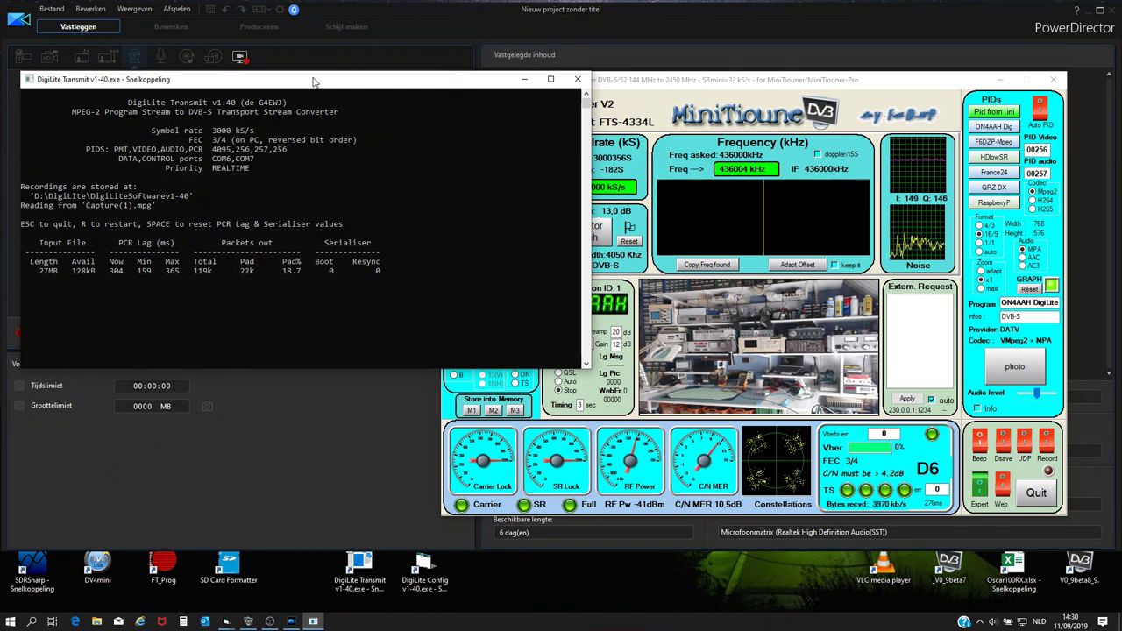
pyautogui.moveTo(314, 82); pyautogui.dragTo(306, 37)
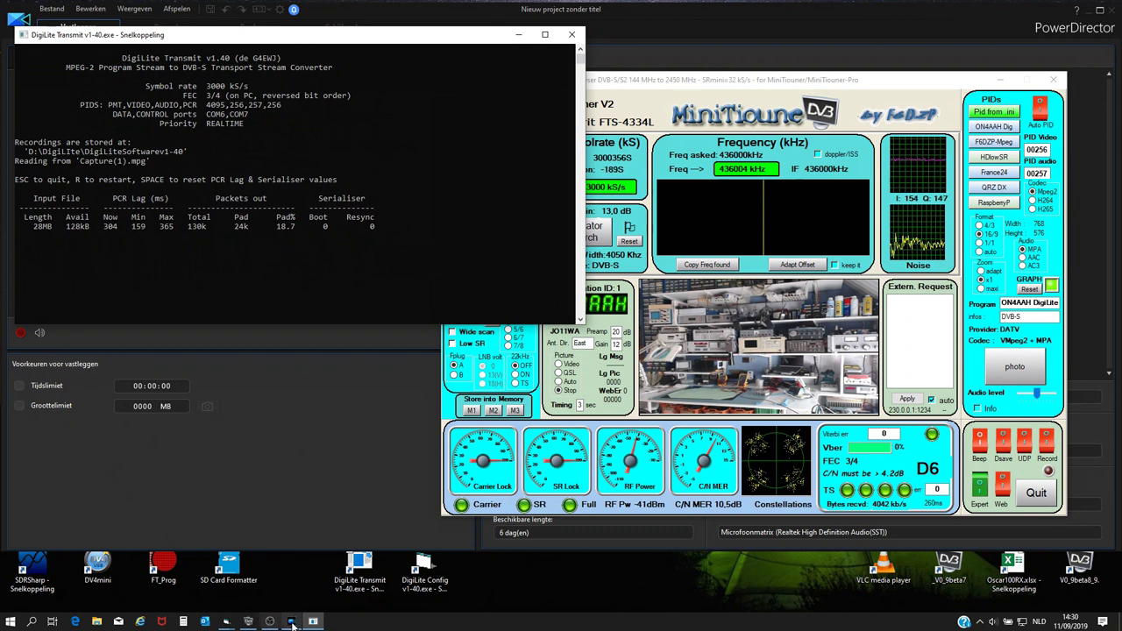
# Step: Restore the DigiLite Configuration window and place it below the transmit console's statistics
pyautogui.moveTo(292, 624)
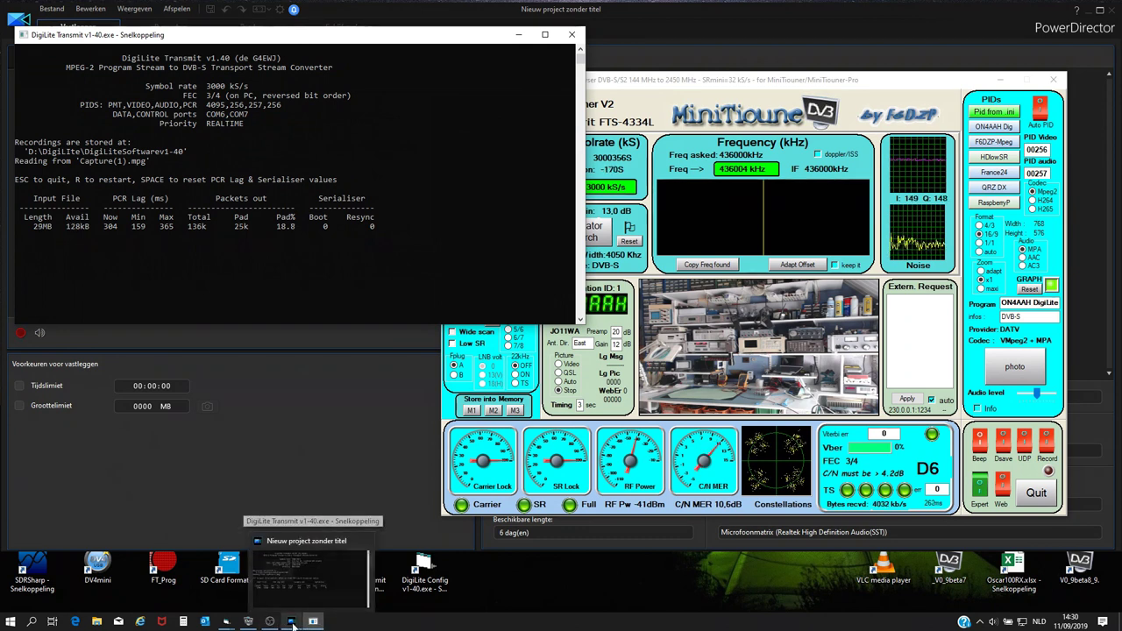
pyautogui.moveTo(251, 624)
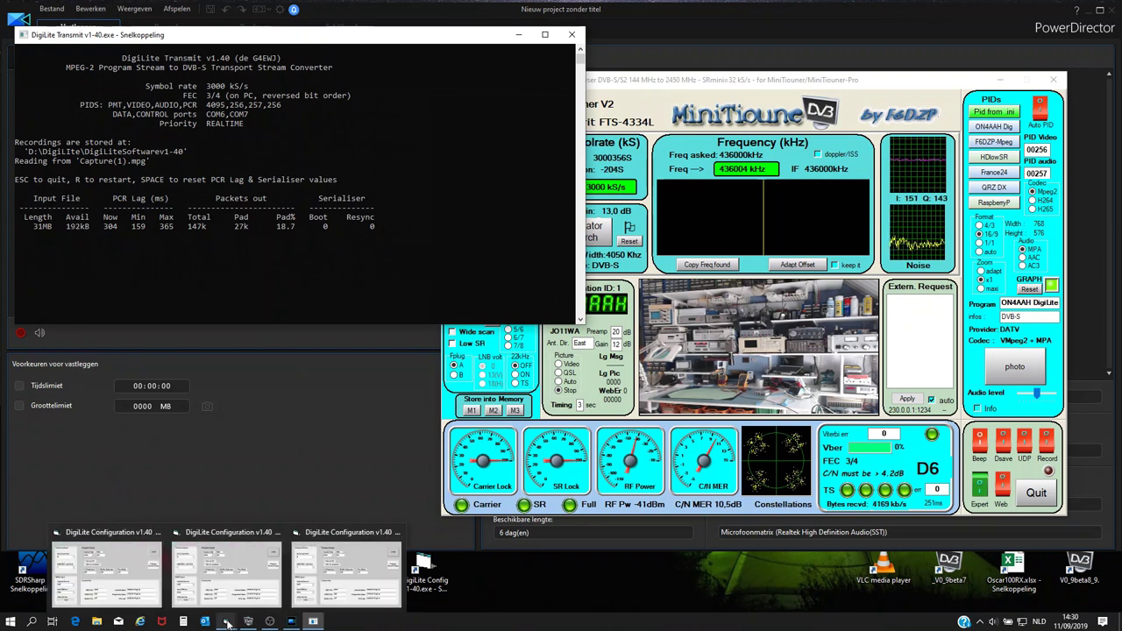
pyautogui.click(314, 580)
pyautogui.moveTo(419, 65); pyautogui.dragTo(388, 264)
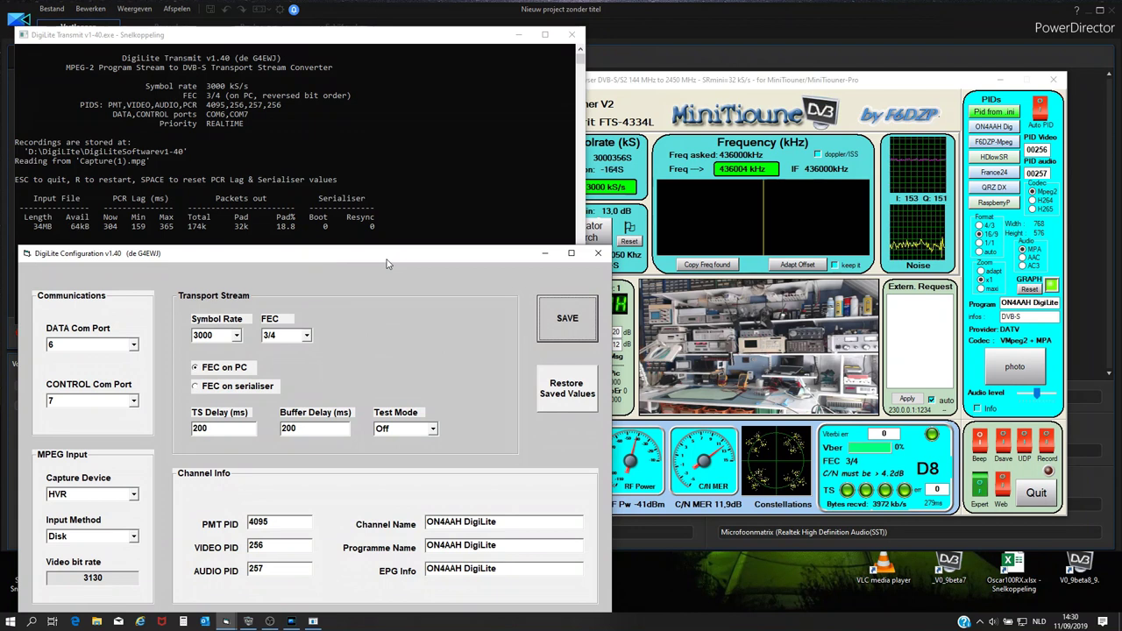
# Step: Bring MiniTioune to the front, view the received picture enlarged, return it to normal size and reposition the window
pyautogui.click(880, 85)
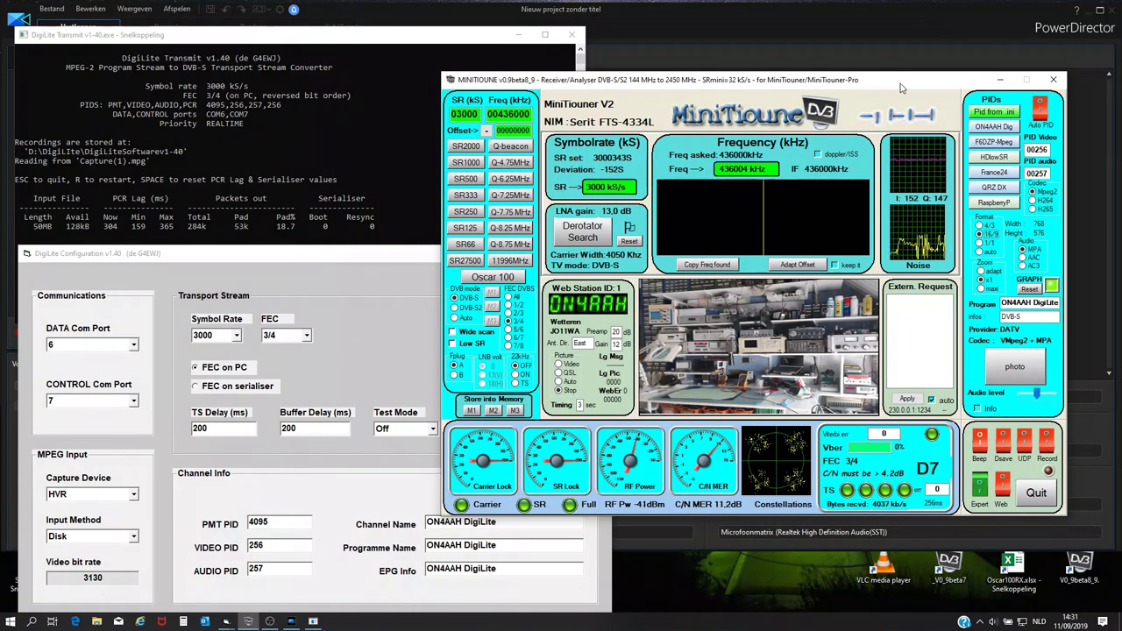
pyautogui.doubleClick(789, 316)
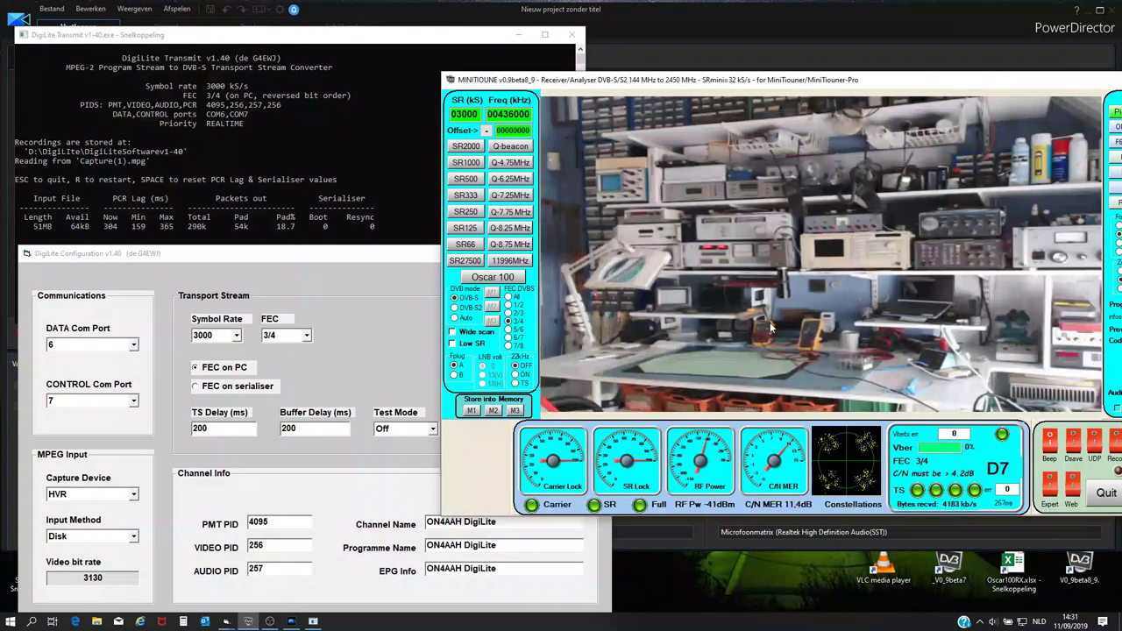
pyautogui.moveTo(932, 88); pyautogui.dragTo(840, 86)
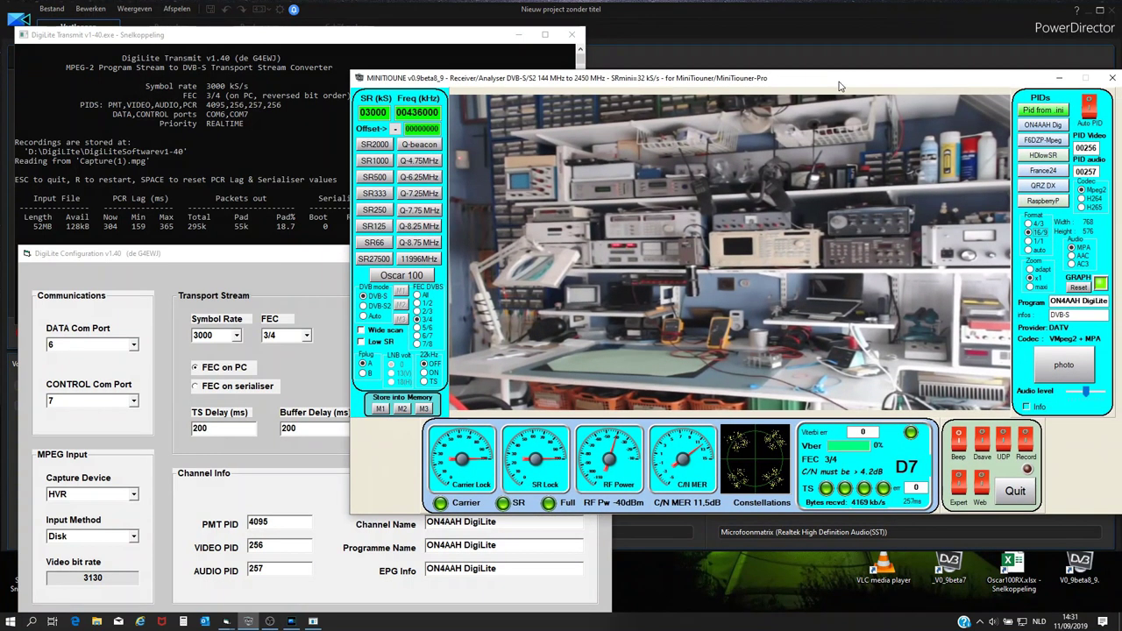
pyautogui.doubleClick(775, 98)
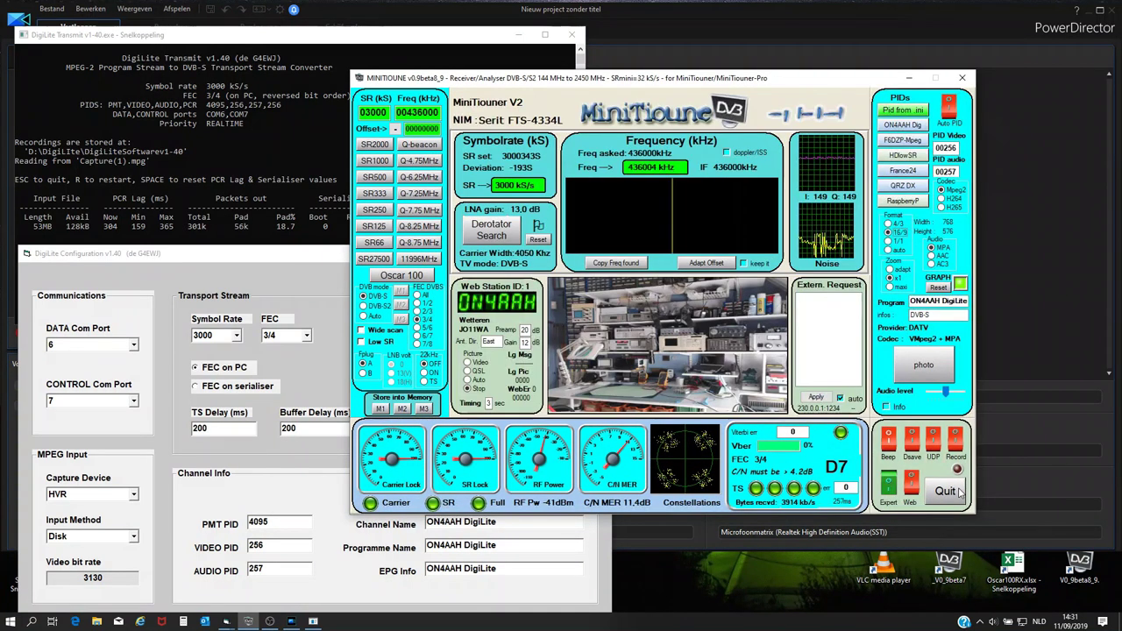
pyautogui.moveTo(776, 80); pyautogui.dragTo(880, 74)
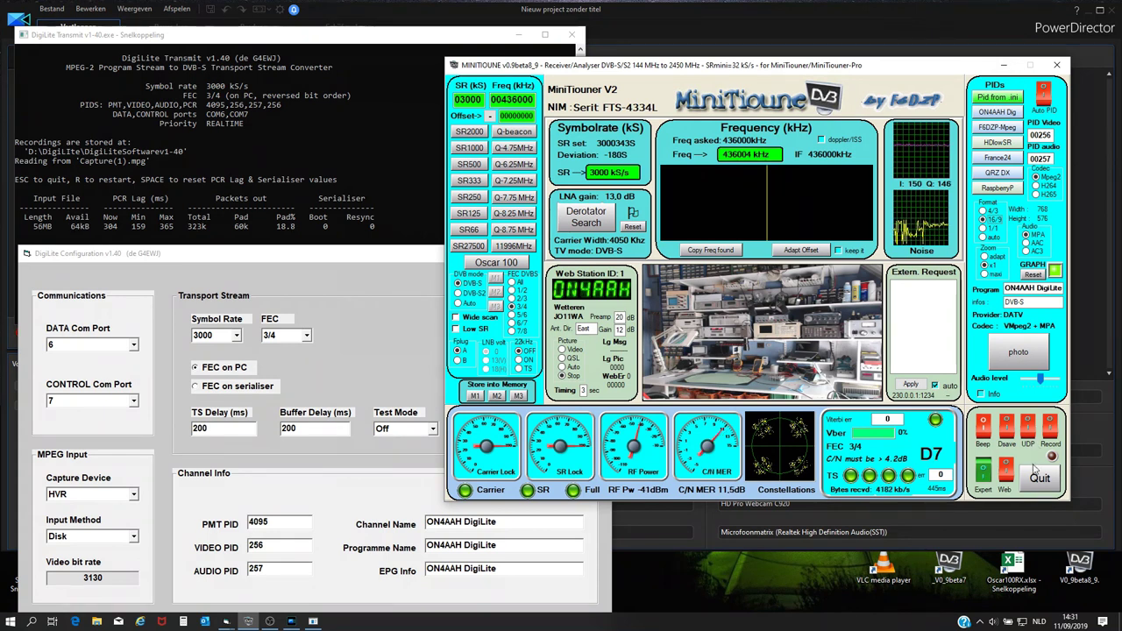
# Step: Quit MiniTioune and close the DigiLite Configuration and DigiLite Transmit windows
pyautogui.click(1038, 478)
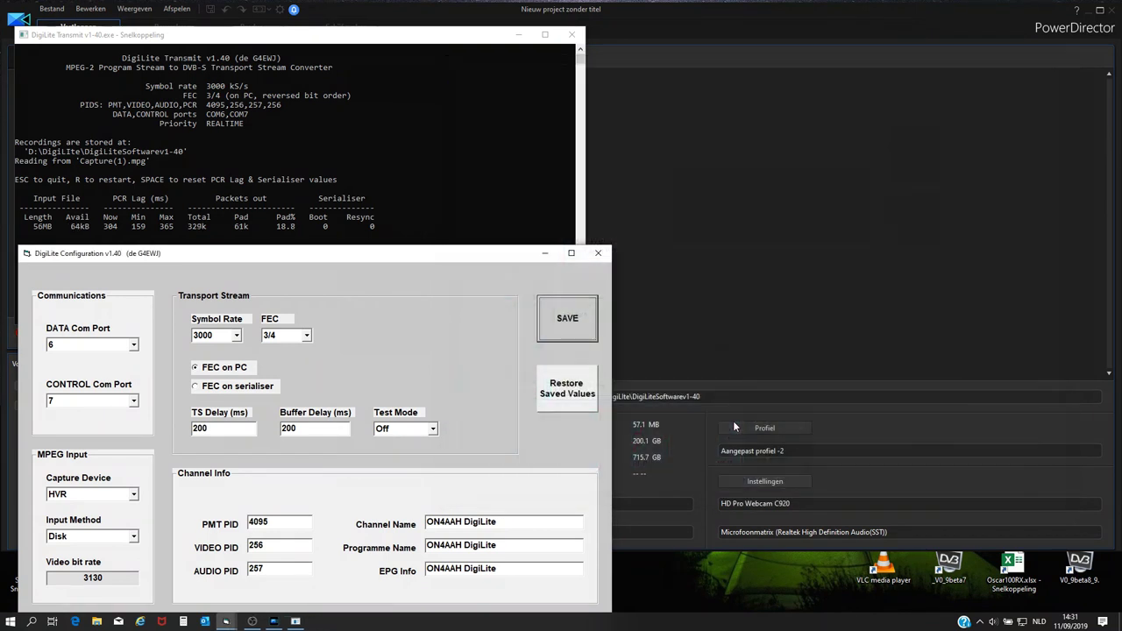
pyautogui.moveTo(504, 258); pyautogui.dragTo(612, 207)
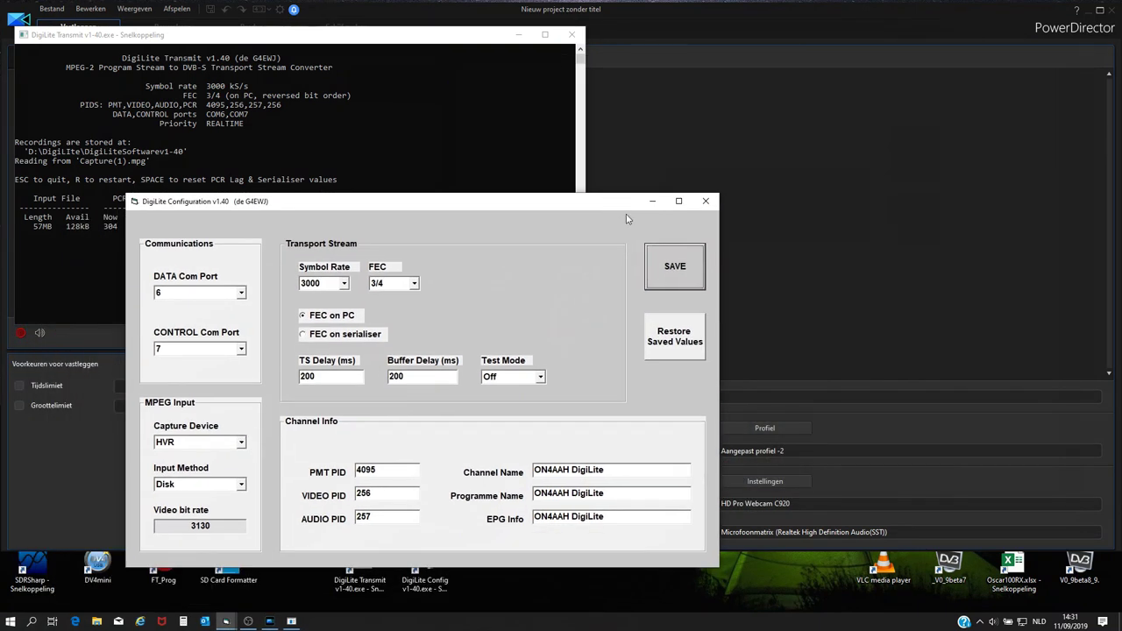
pyautogui.click(706, 202)
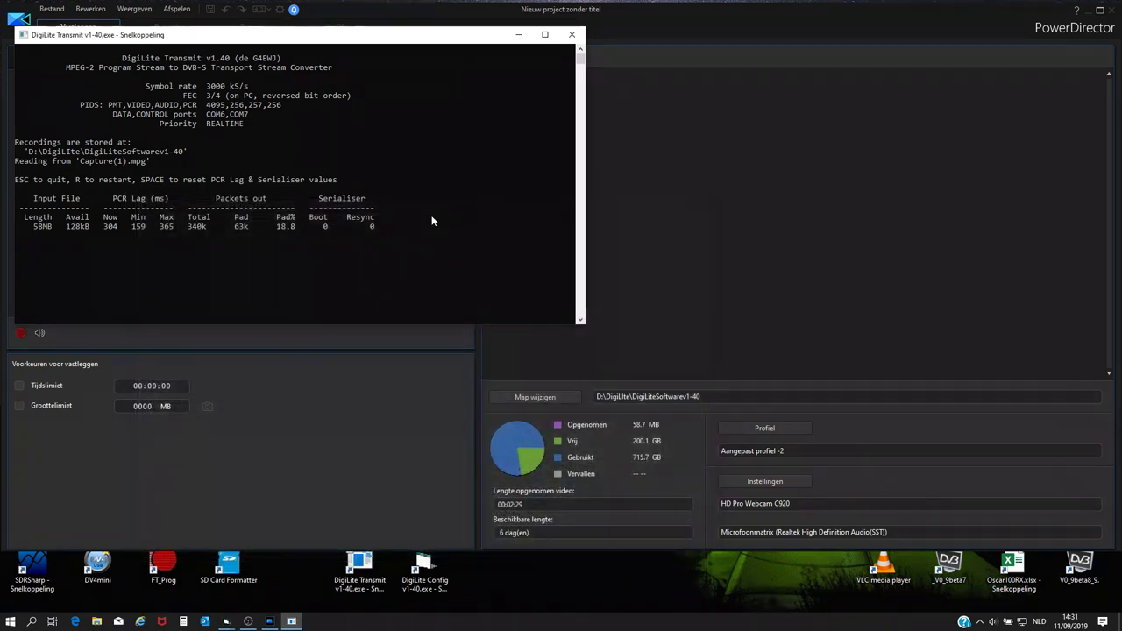
pyautogui.click(570, 35)
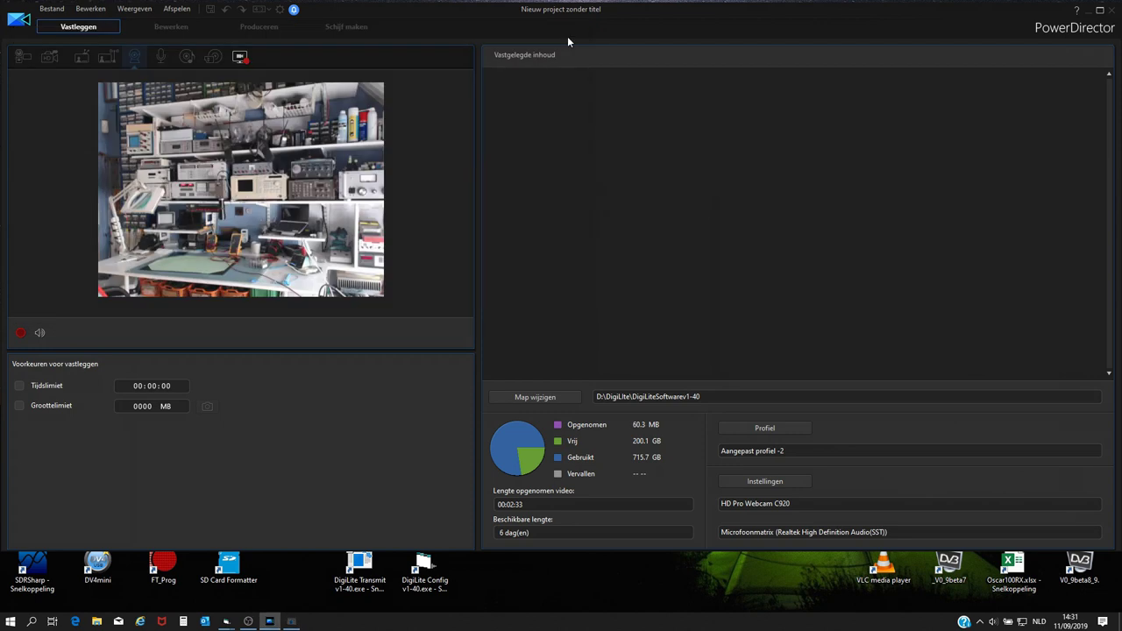
# Step: Stop the running webcam recording in PowerDirector
pyautogui.click(21, 334)
pyautogui.click(21, 334)
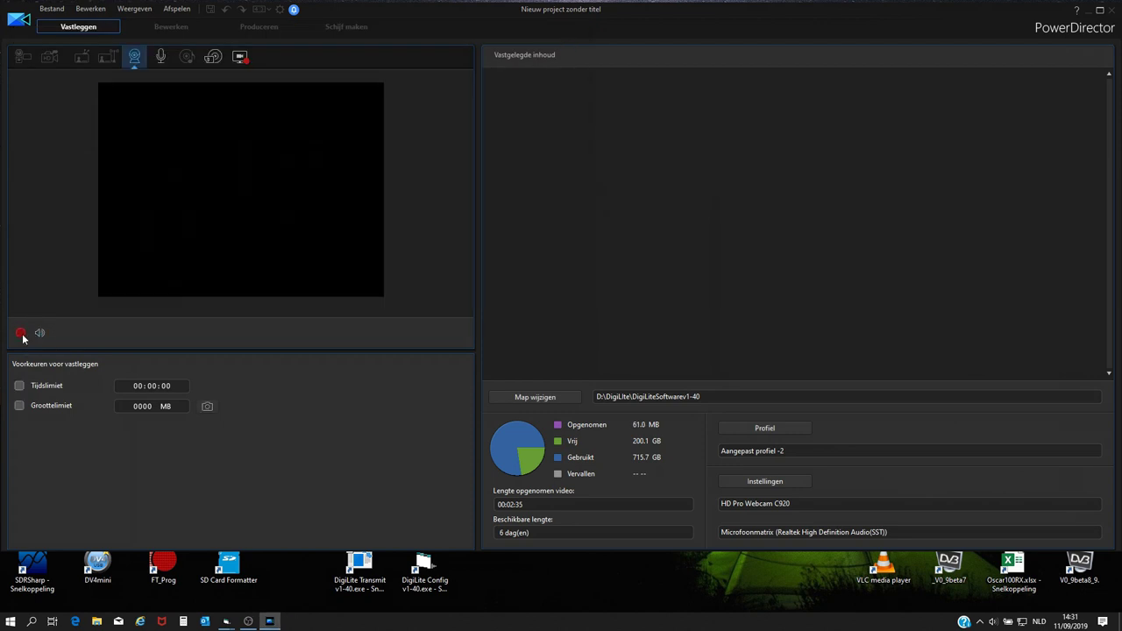